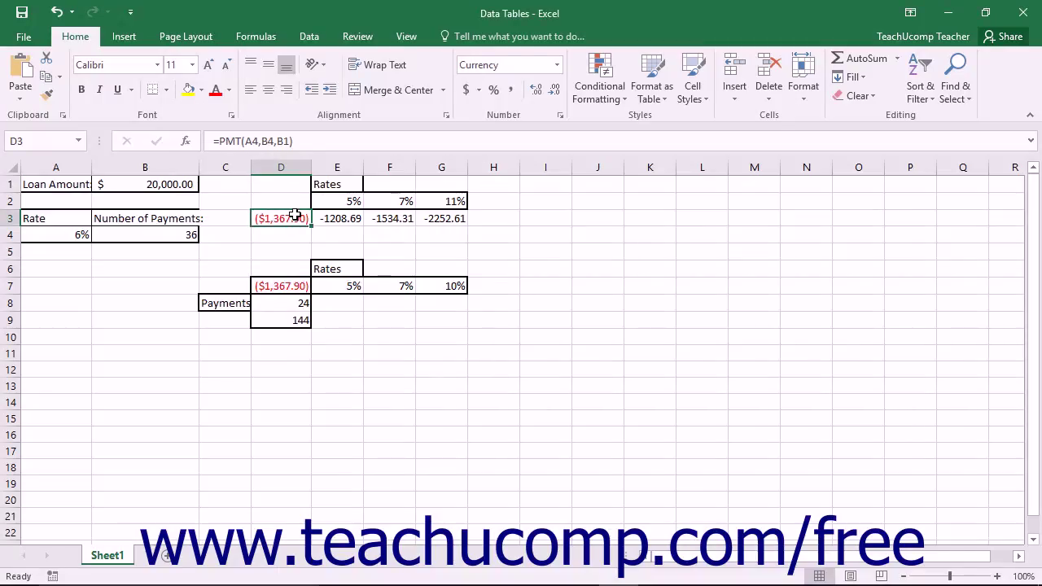
# Replace the 11% rate in G2 with 10% so G3 recalculates to -2066.86.
pyautogui.click(448, 205)
pyautogui.write('.')
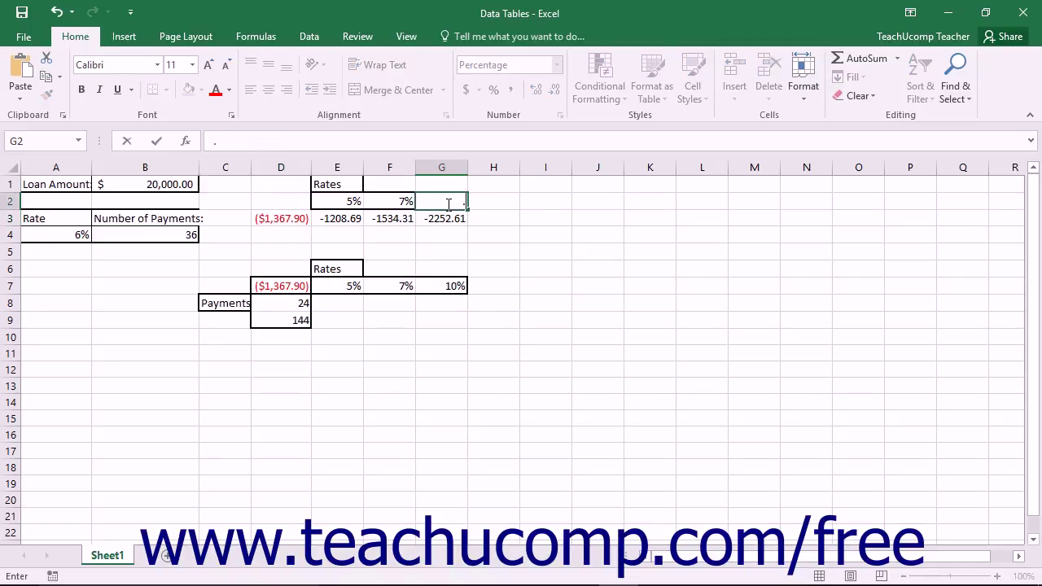
pyautogui.write('1')
pyautogui.press('Return')
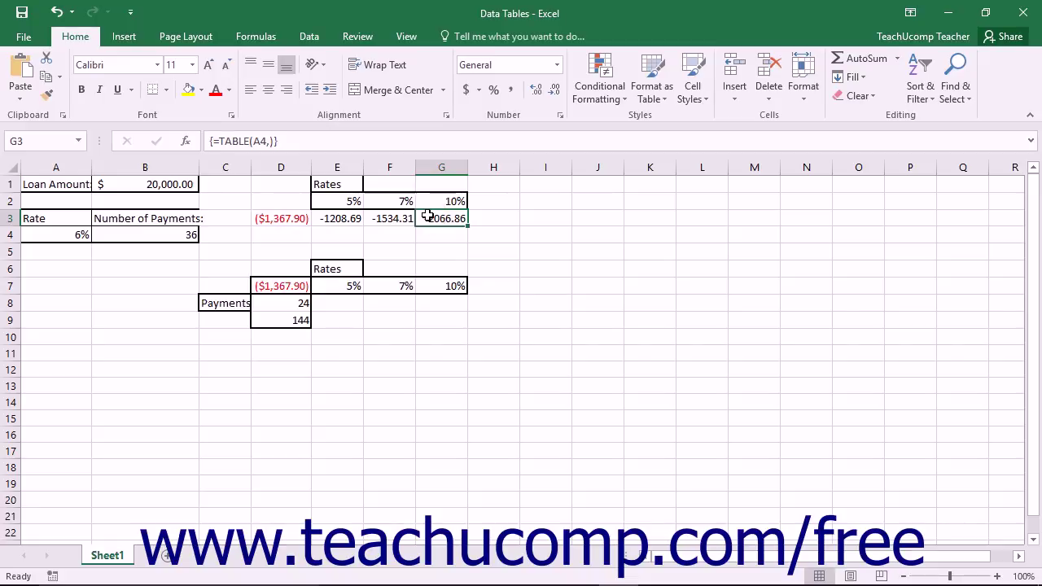
pyautogui.click(295, 220)
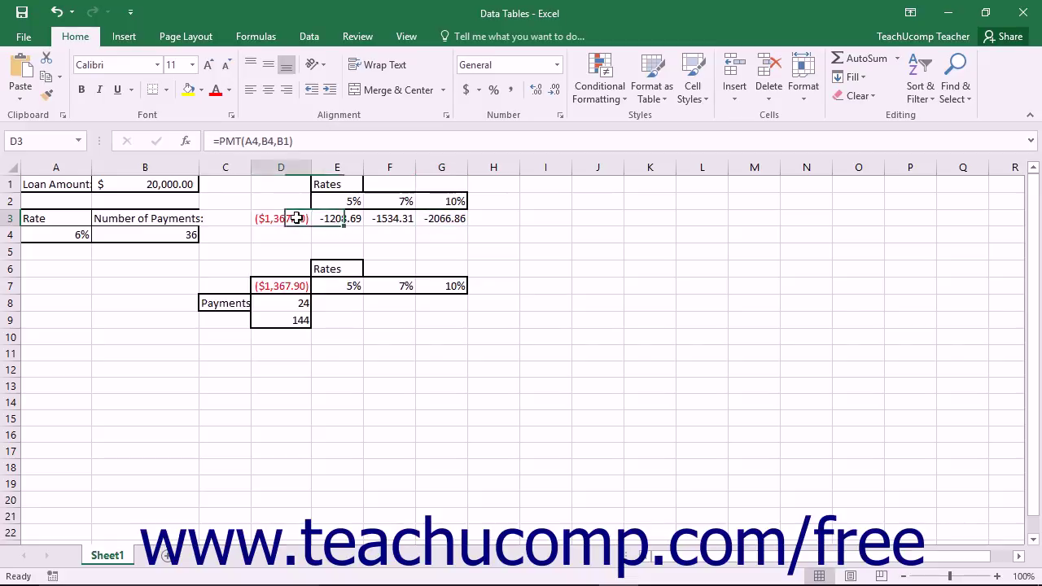
pyautogui.click(282, 289)
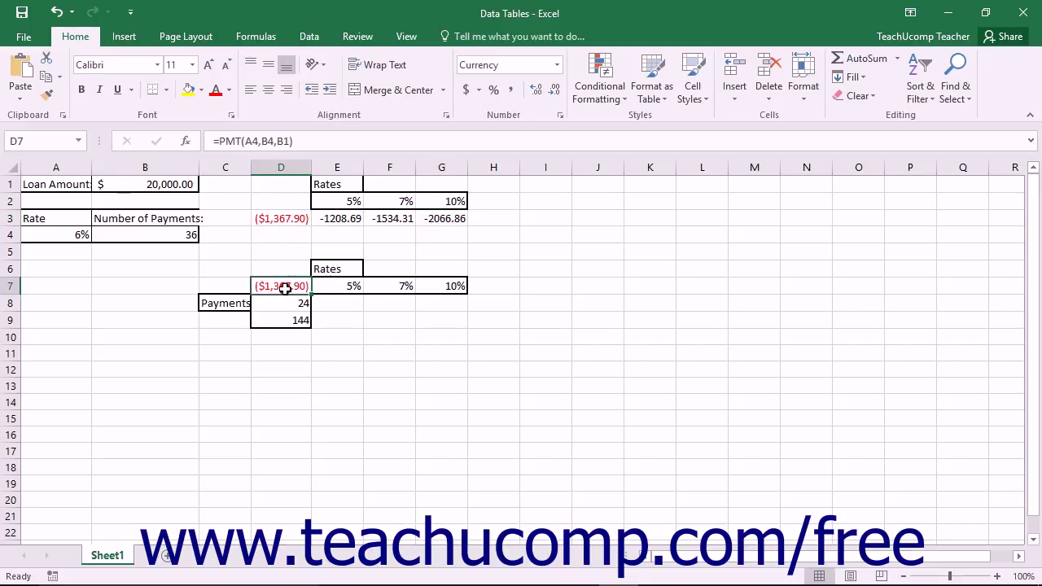
pyautogui.click(295, 220)
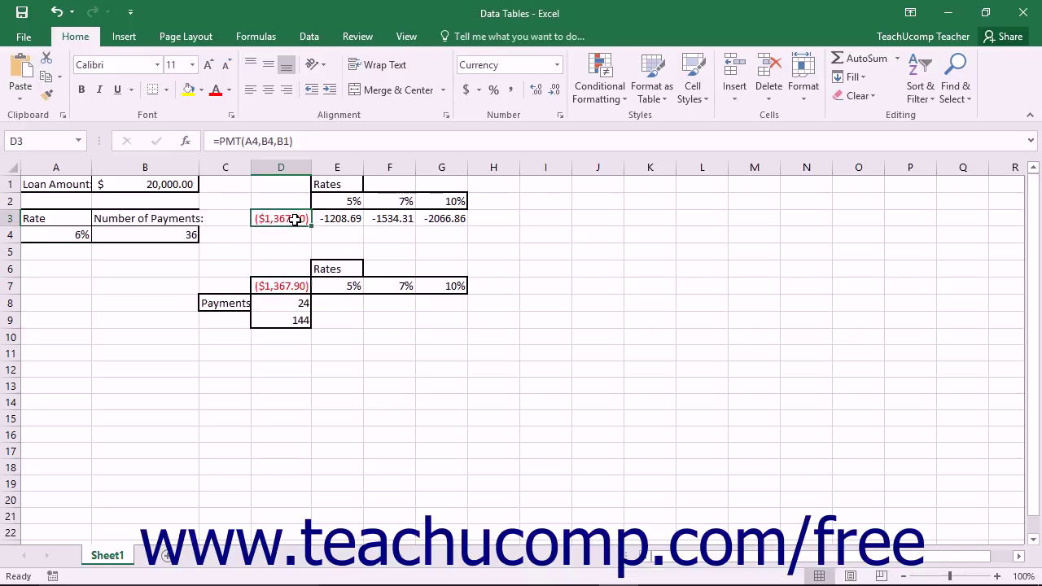
pyautogui.moveTo(342, 222); pyautogui.dragTo(419, 232)
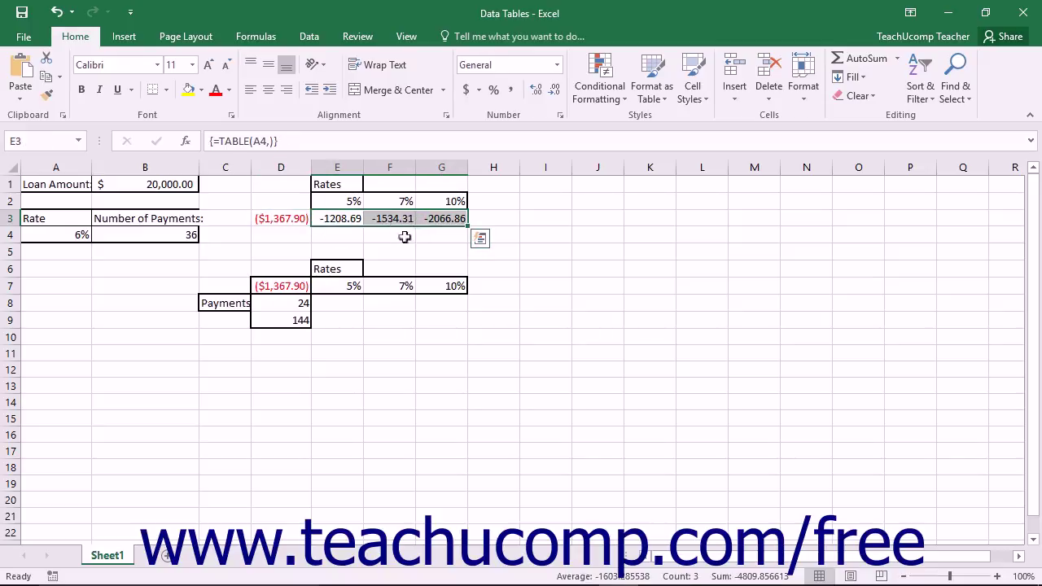
pyautogui.moveTo(355, 204); pyautogui.dragTo(432, 208)
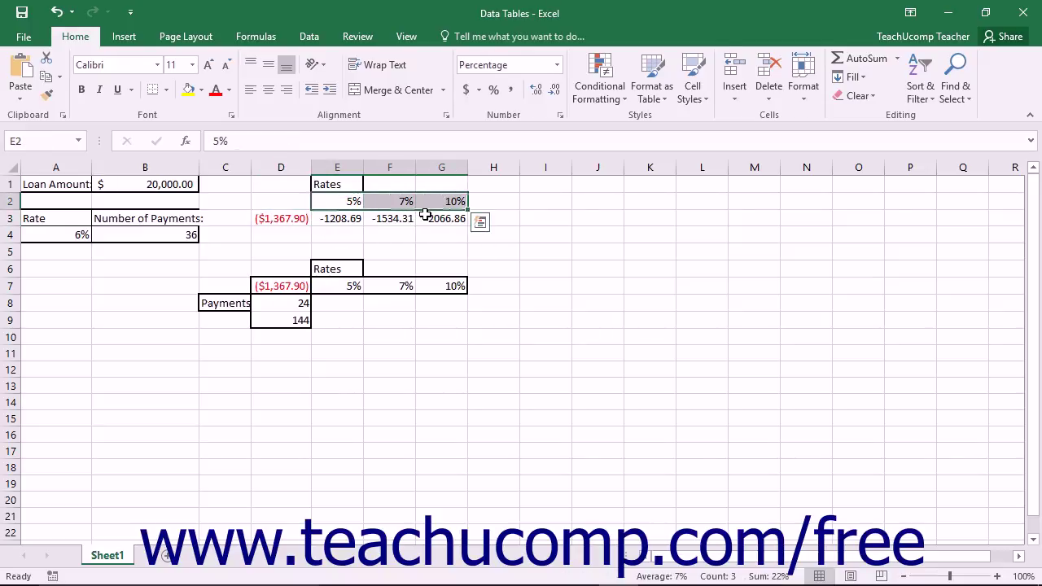
pyautogui.click(274, 286)
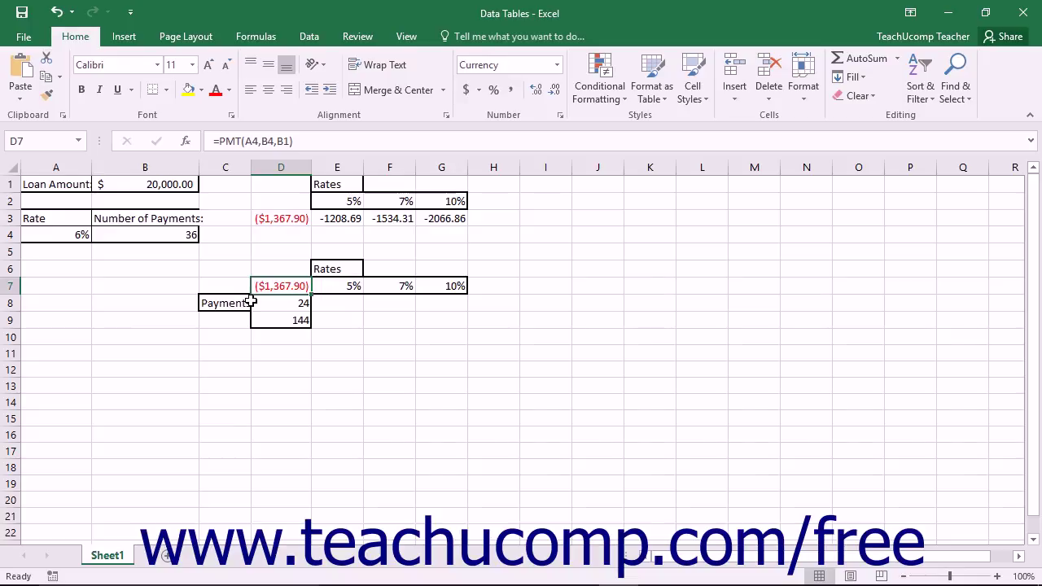
pyautogui.click(279, 219)
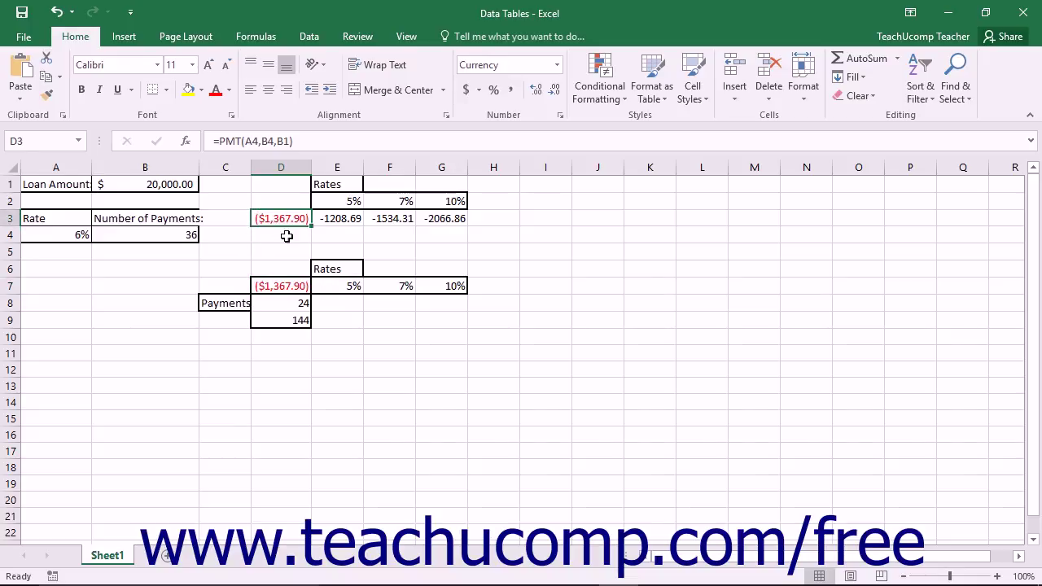
pyautogui.click(286, 286)
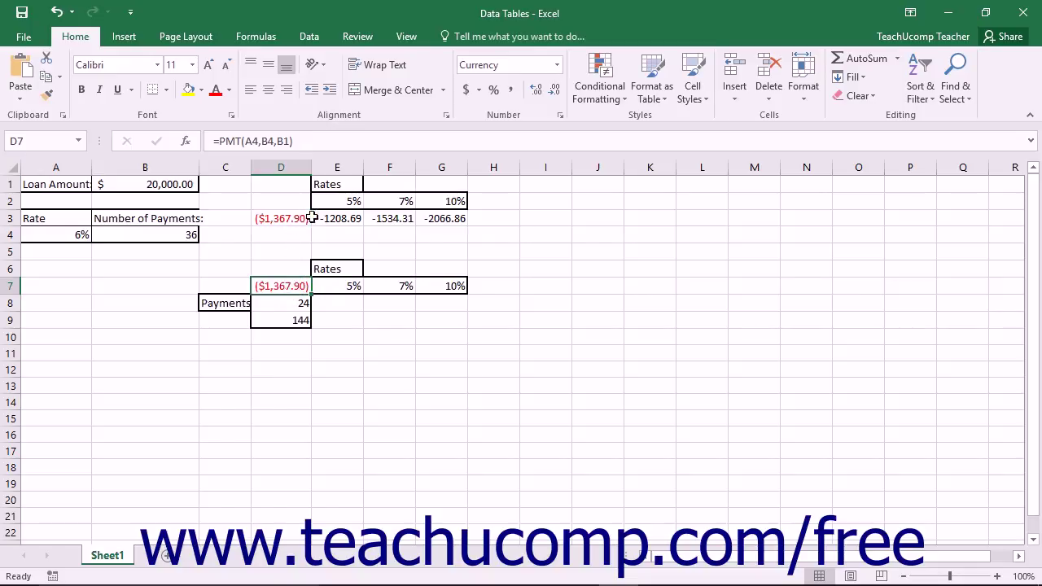
pyautogui.moveTo(340, 202); pyautogui.dragTo(425, 202)
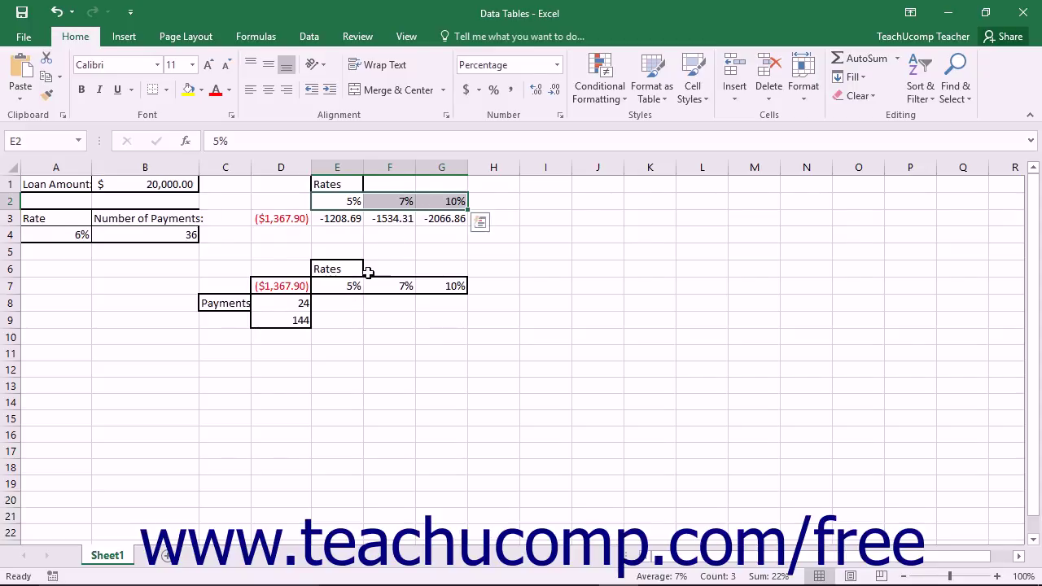
pyautogui.moveTo(346, 220); pyautogui.dragTo(428, 220)
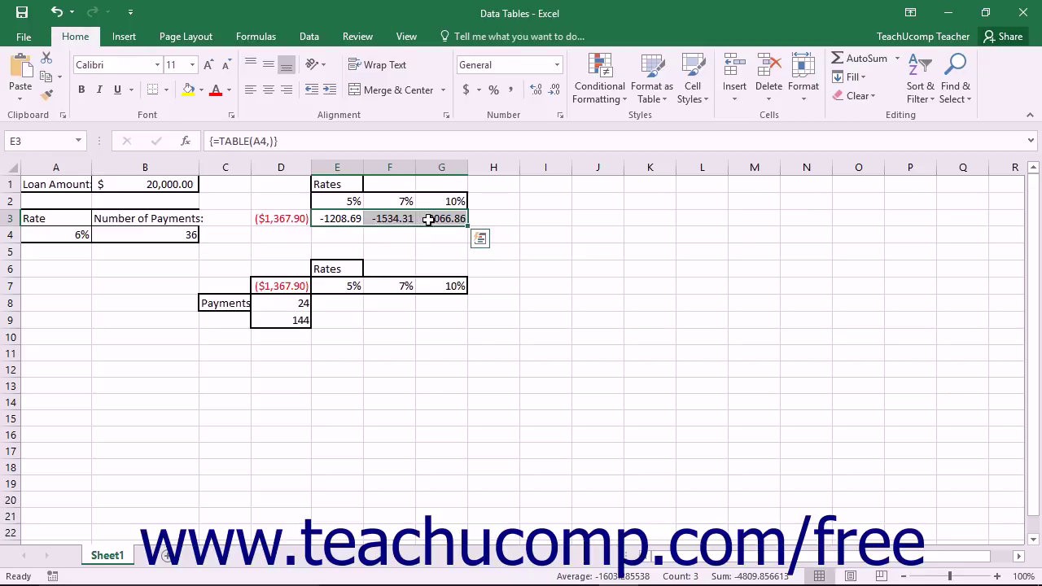
pyautogui.click(283, 218)
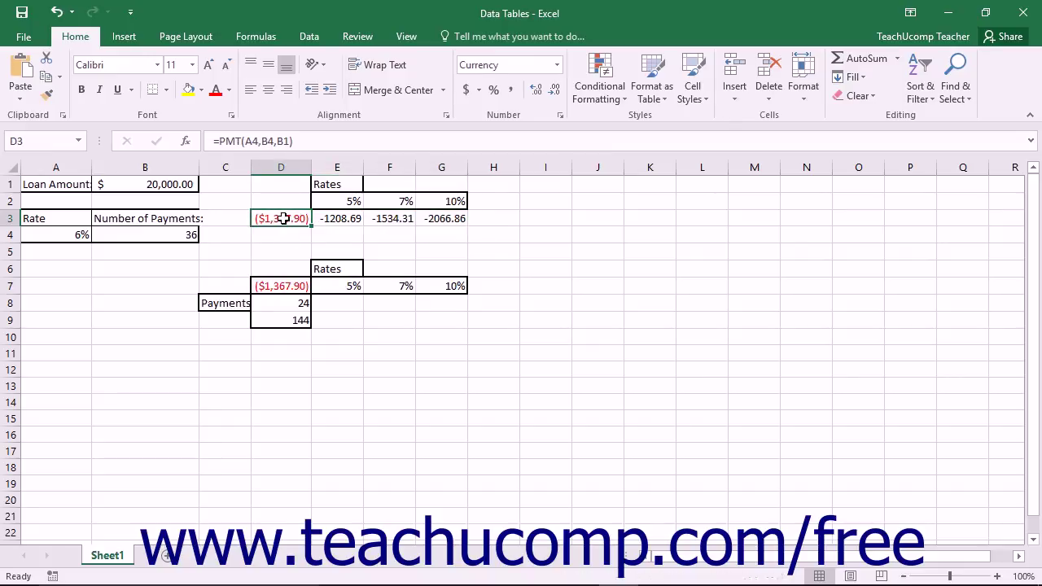
pyautogui.click(300, 140)
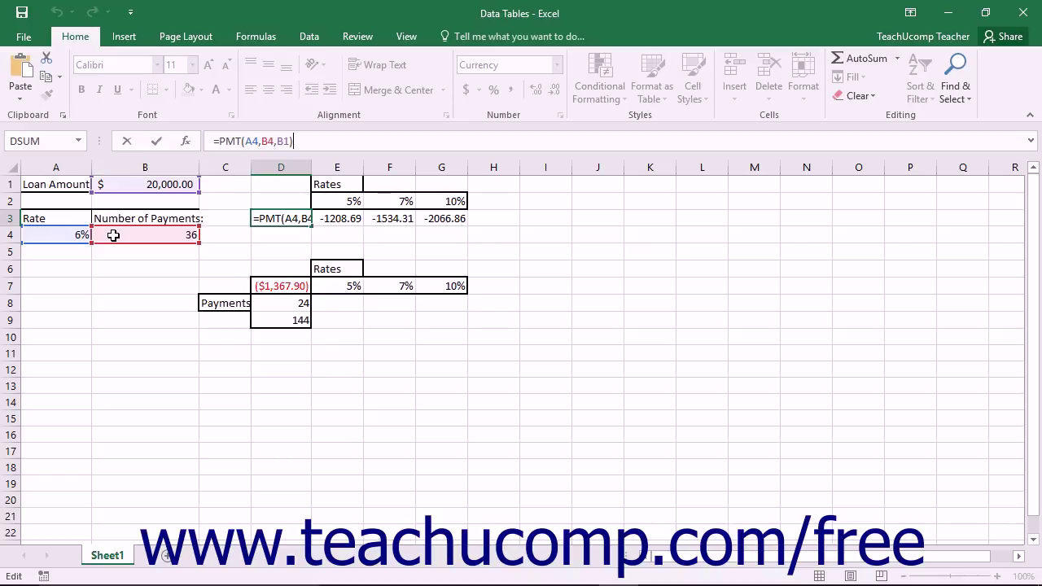
pyautogui.click(156, 140)
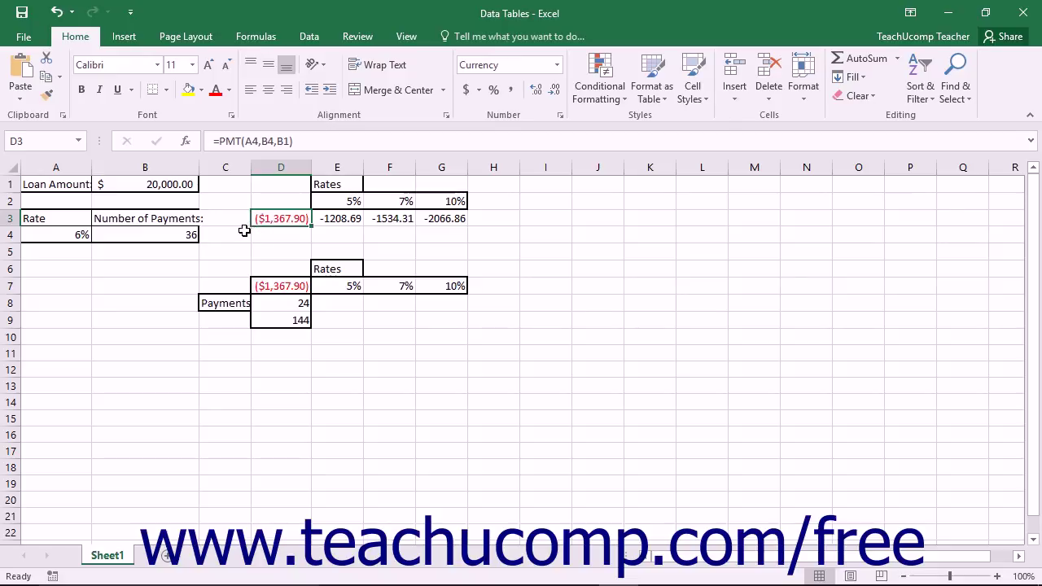
pyautogui.click(273, 218)
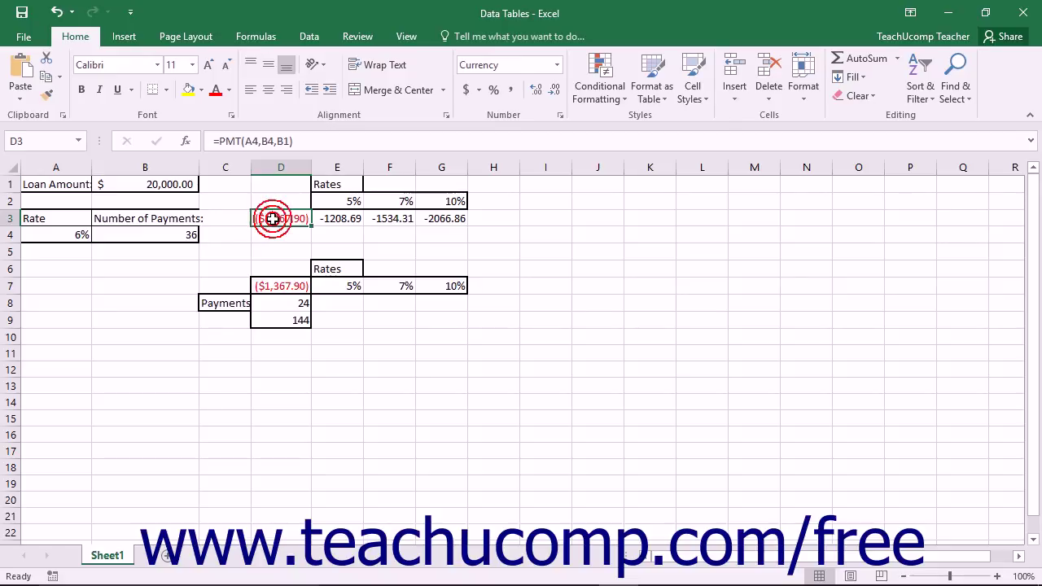
pyautogui.click(330, 220)
pyautogui.moveTo(350, 222); pyautogui.dragTo(440, 221)
pyautogui.moveTo(352, 202); pyautogui.dragTo(440, 202)
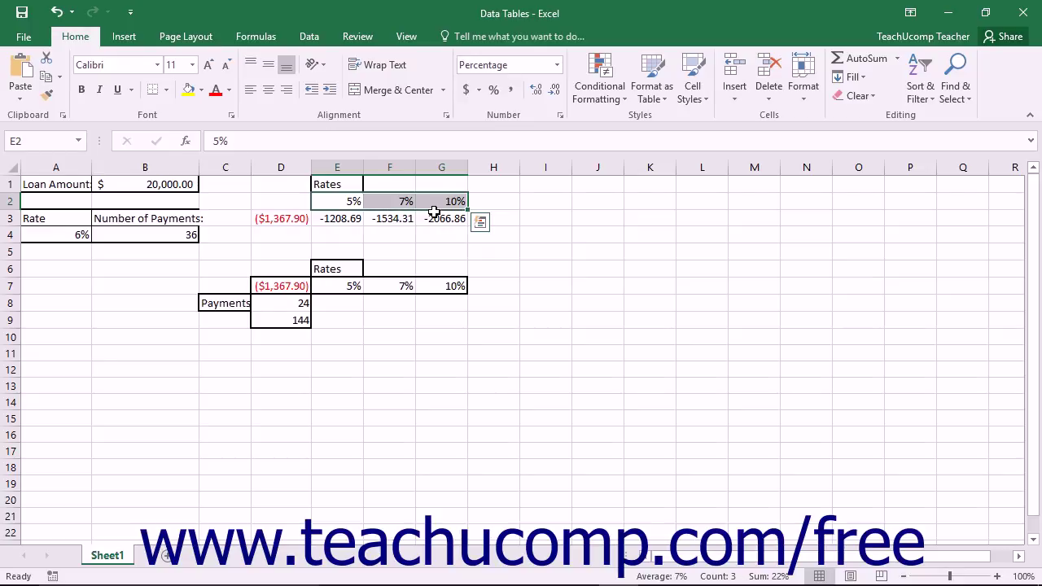
pyautogui.click(291, 217)
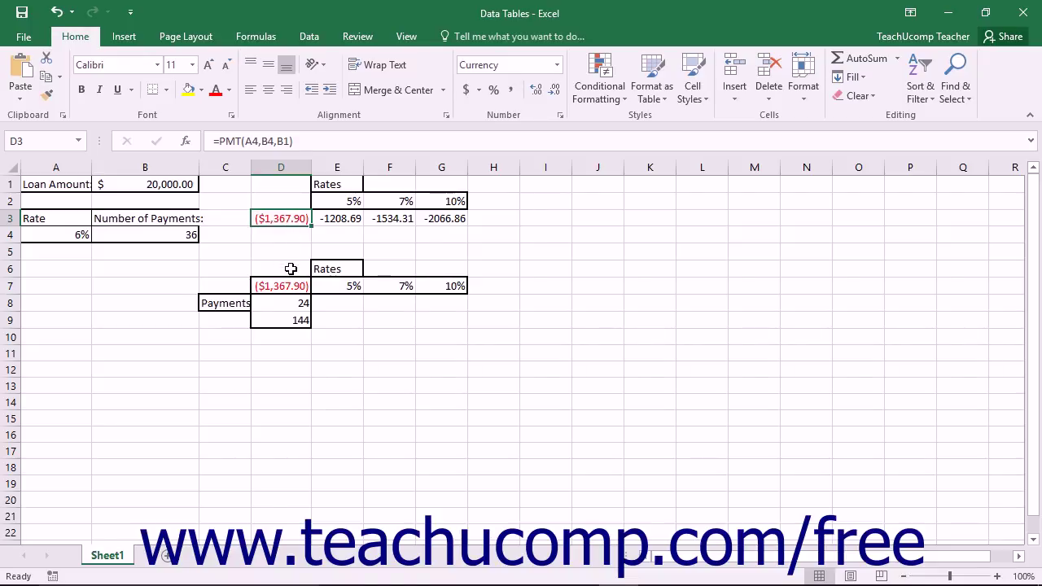
pyautogui.moveTo(282, 303); pyautogui.dragTo(288, 319)
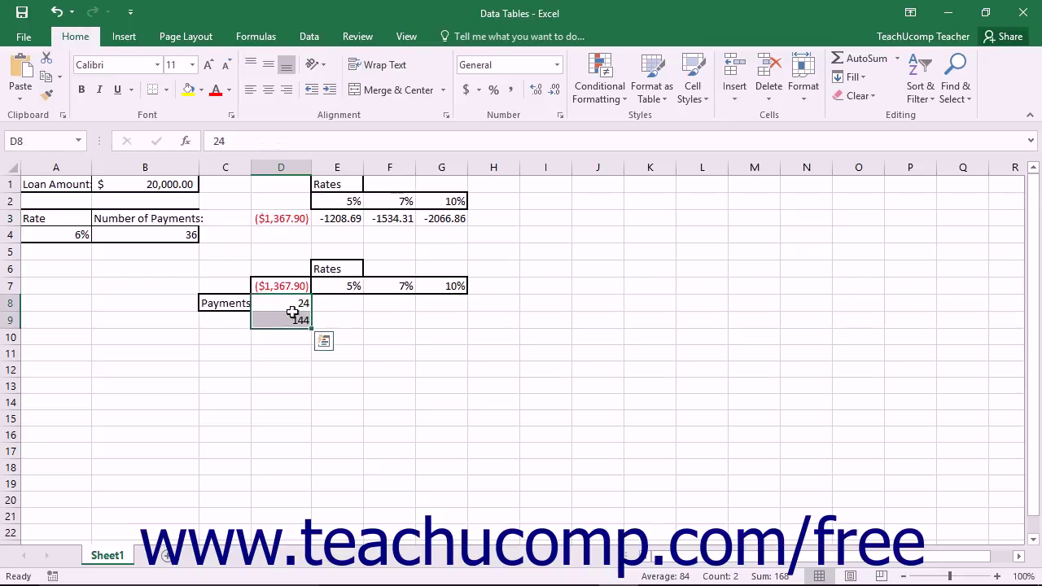
pyautogui.moveTo(340, 285); pyautogui.dragTo(420, 285)
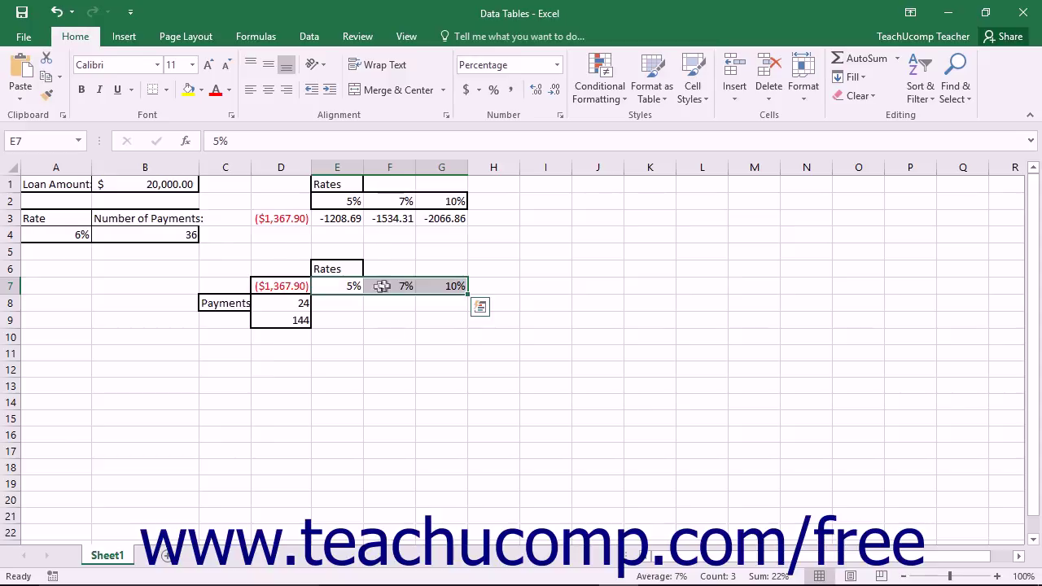
pyautogui.click(292, 286)
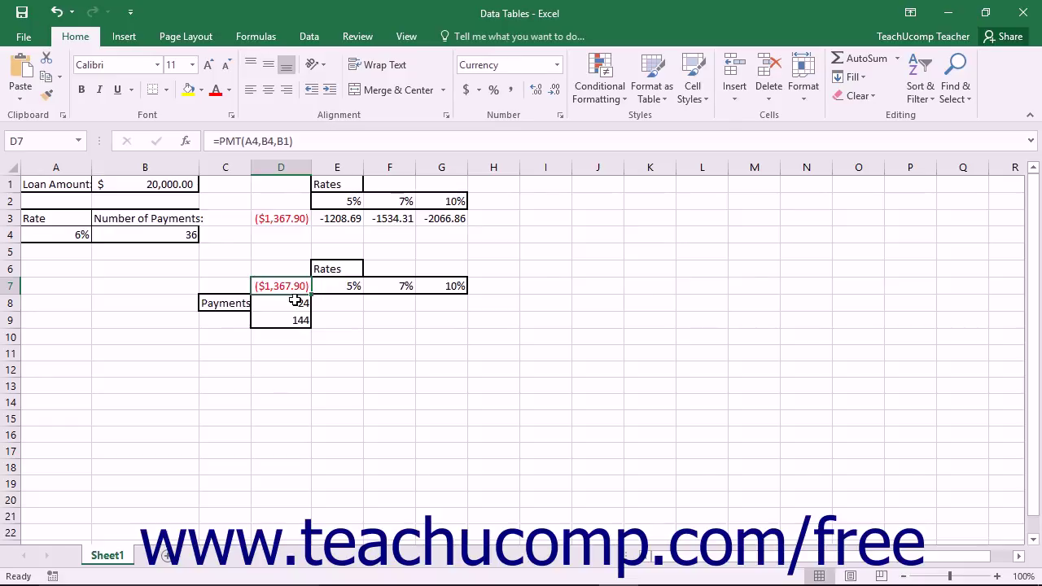
pyautogui.moveTo(294, 286); pyautogui.dragTo(459, 321)
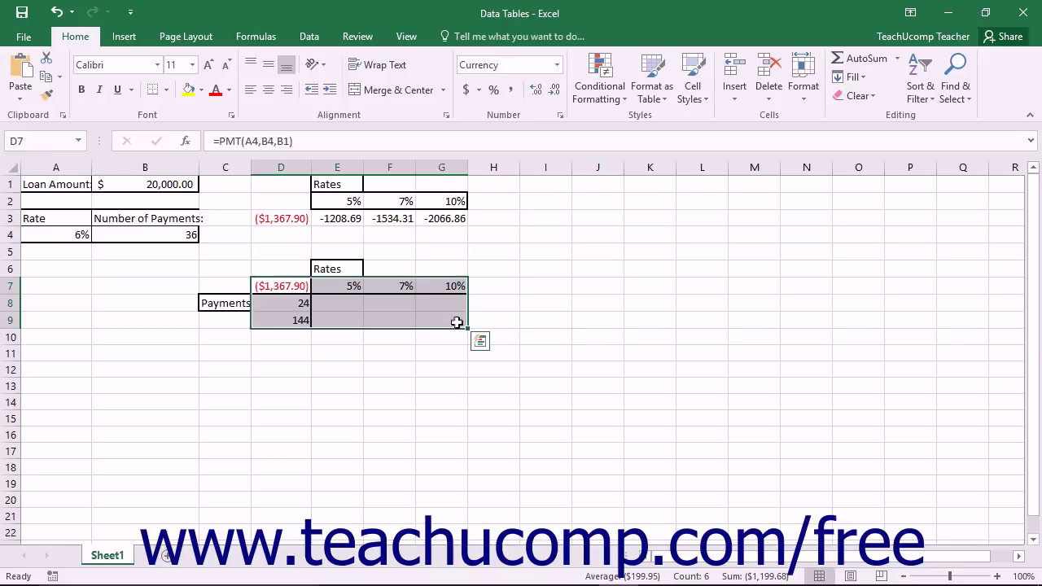
# Open the What-If Analysis Data Table dialog for the selected D7:G9 range.
pyautogui.click(311, 38)
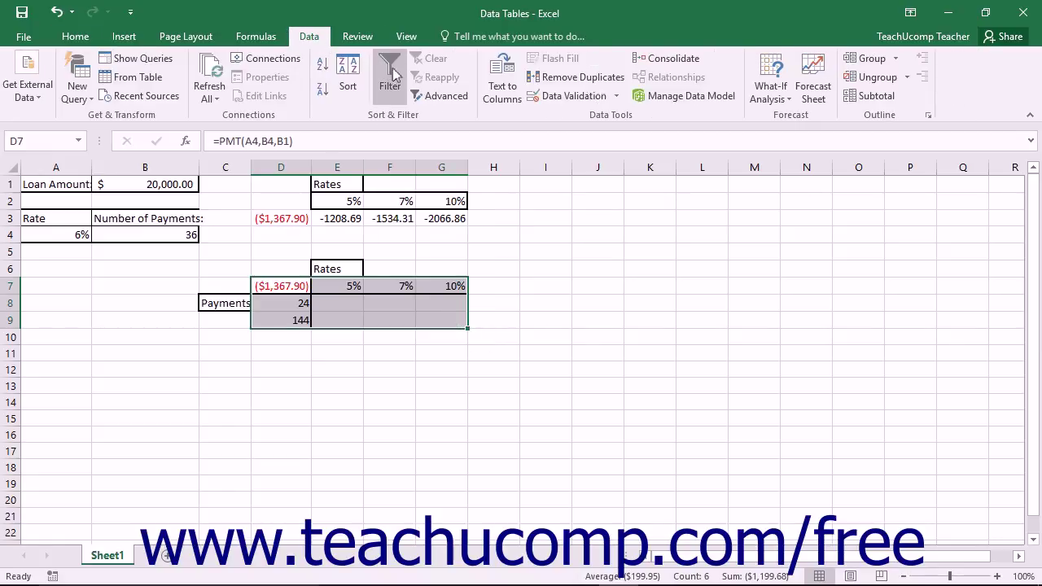
pyautogui.click(774, 99)
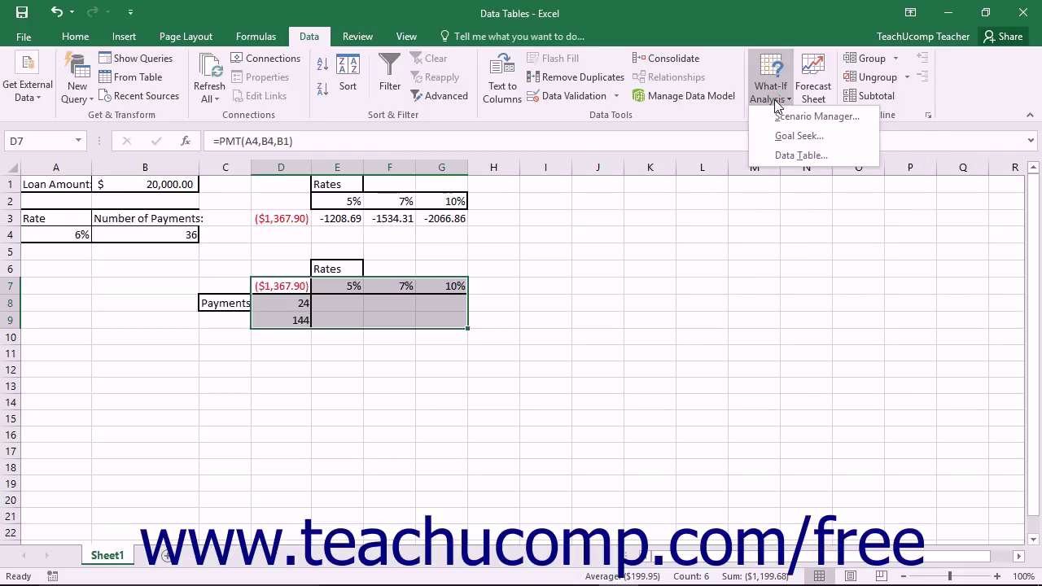
pyautogui.click(788, 155)
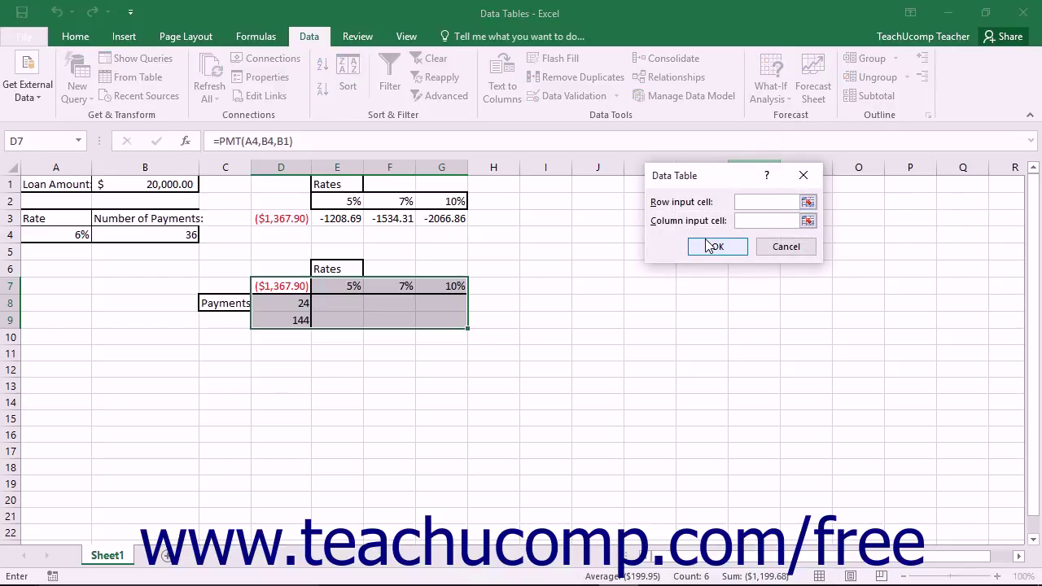
# Build the data table with row input cell $A$4 (rate) and column input cell $B$4 (payments).
pyautogui.click(742, 202)
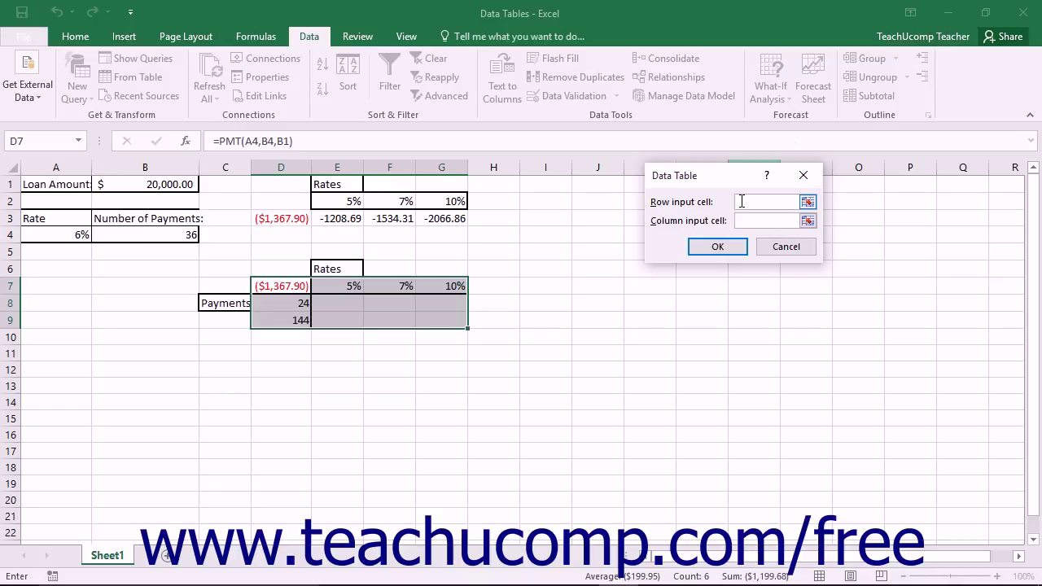
pyautogui.click(742, 202)
pyautogui.click(79, 237)
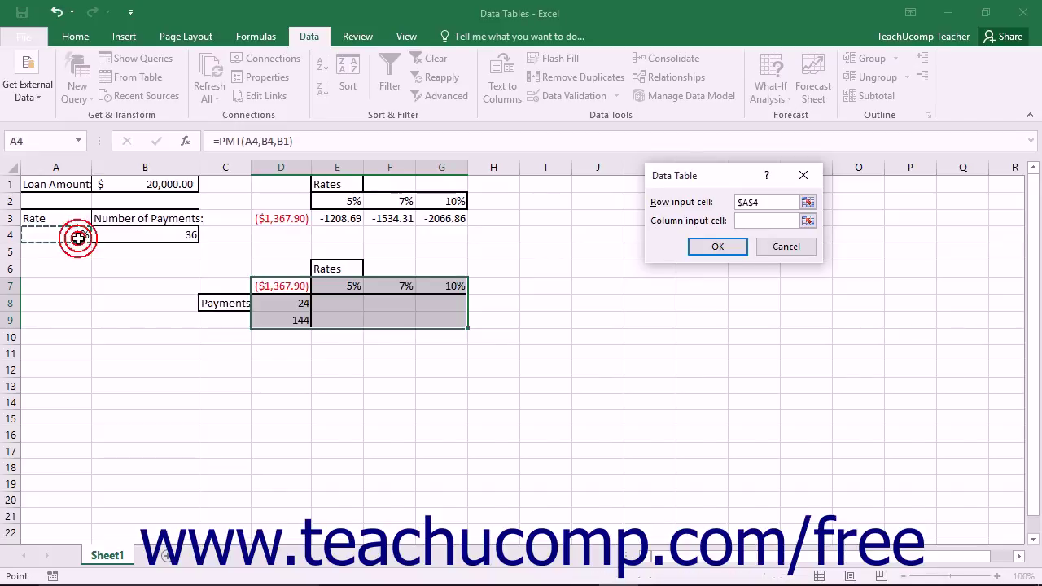
pyautogui.click(749, 221)
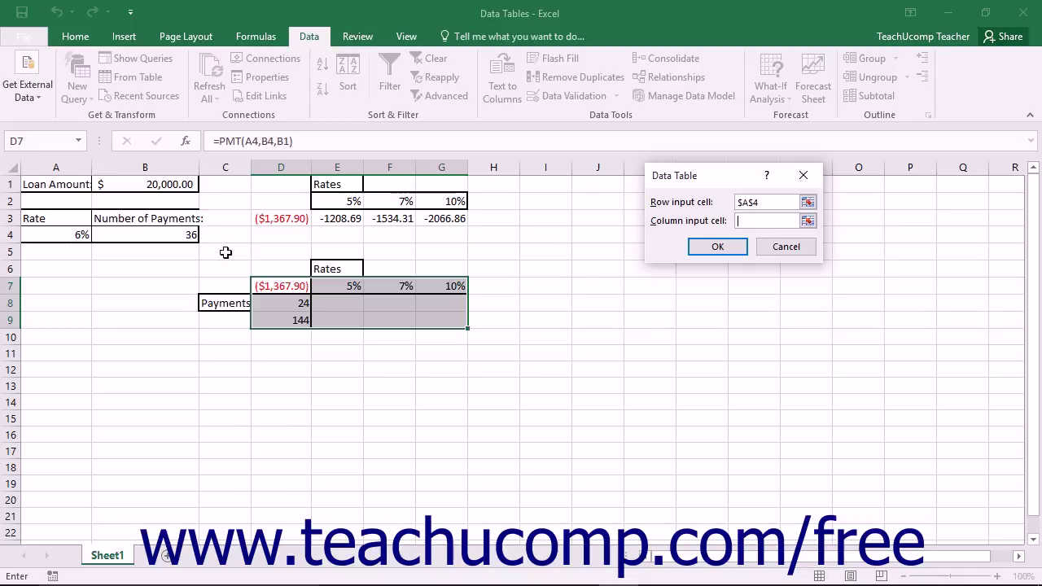
pyautogui.click(169, 236)
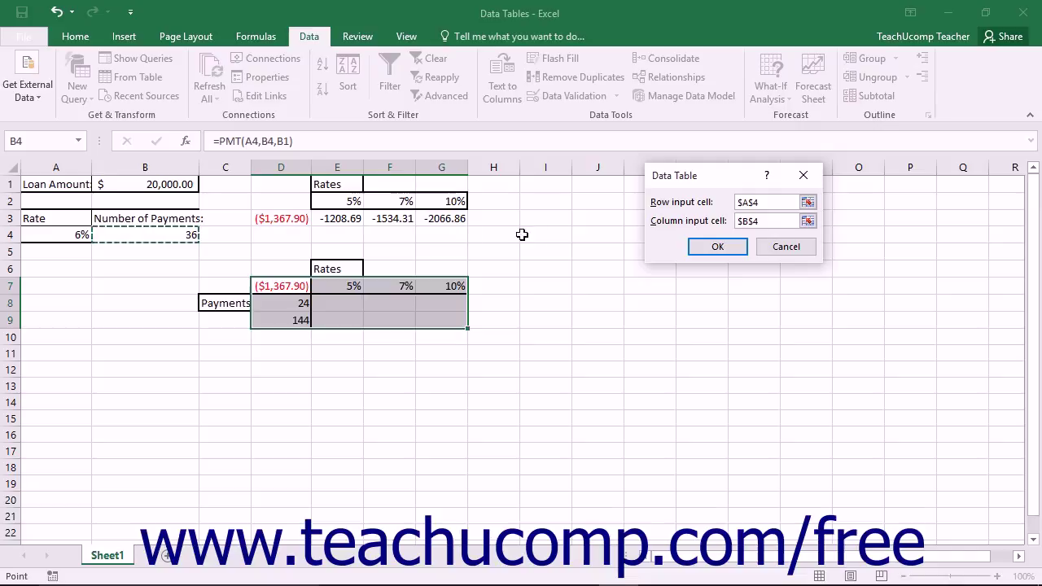
pyautogui.click(711, 247)
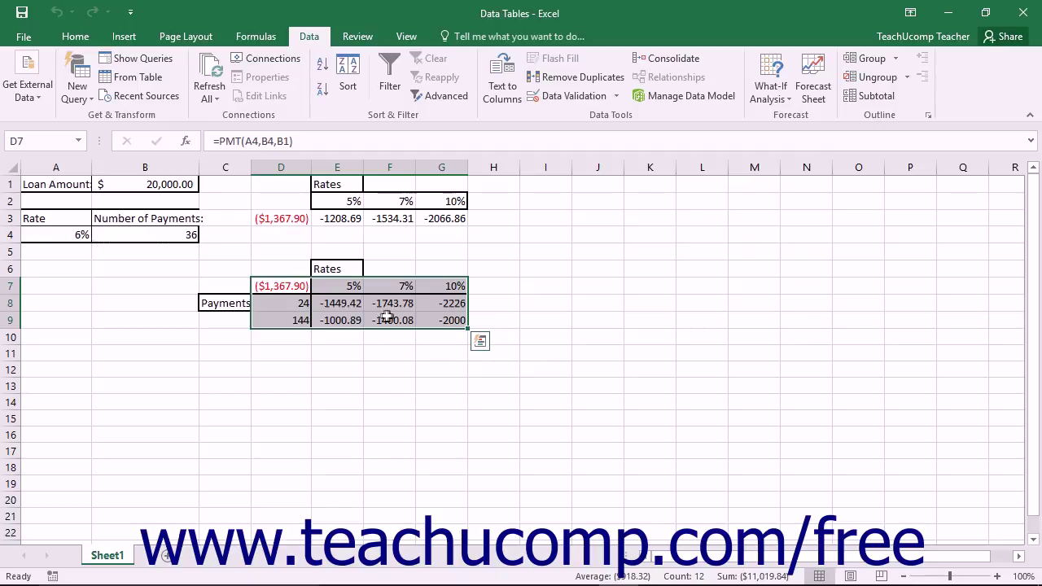
# Set G7's rate to 15% and D9's payment count to 52, updating the table results.
pyautogui.click(455, 289)
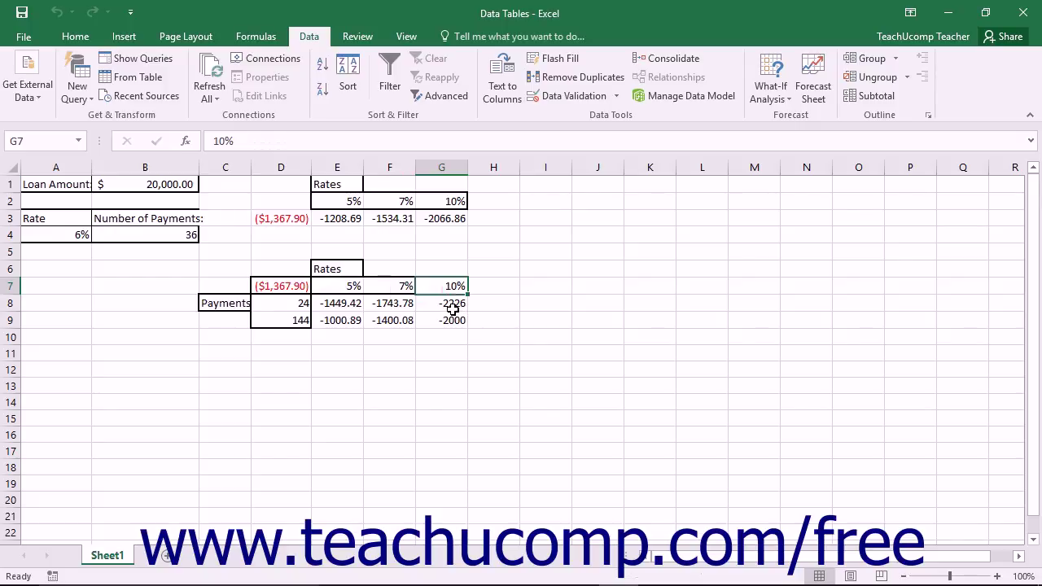
pyautogui.write('.15')
pyautogui.press('Return')
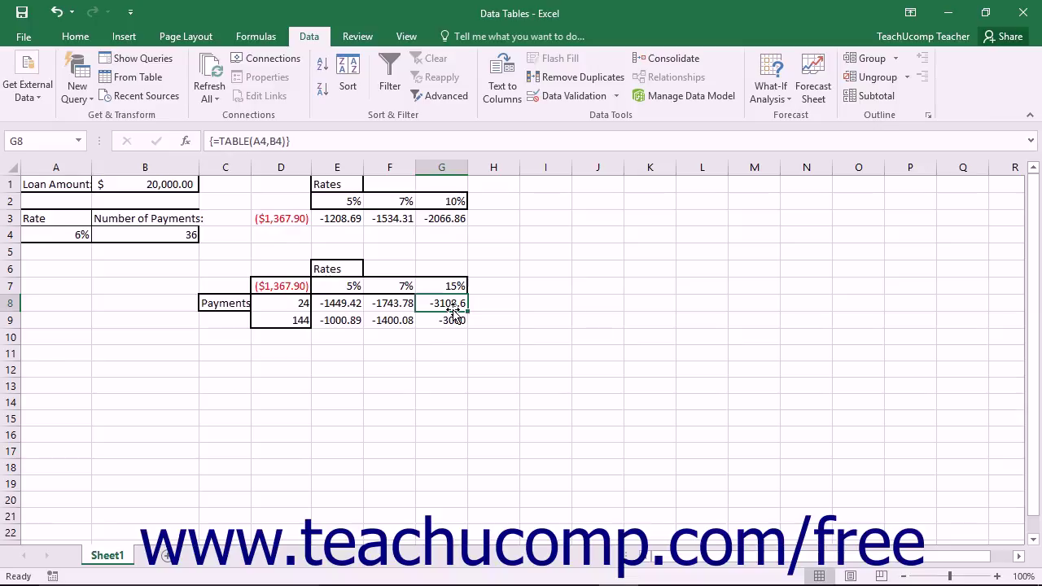
pyautogui.click(294, 322)
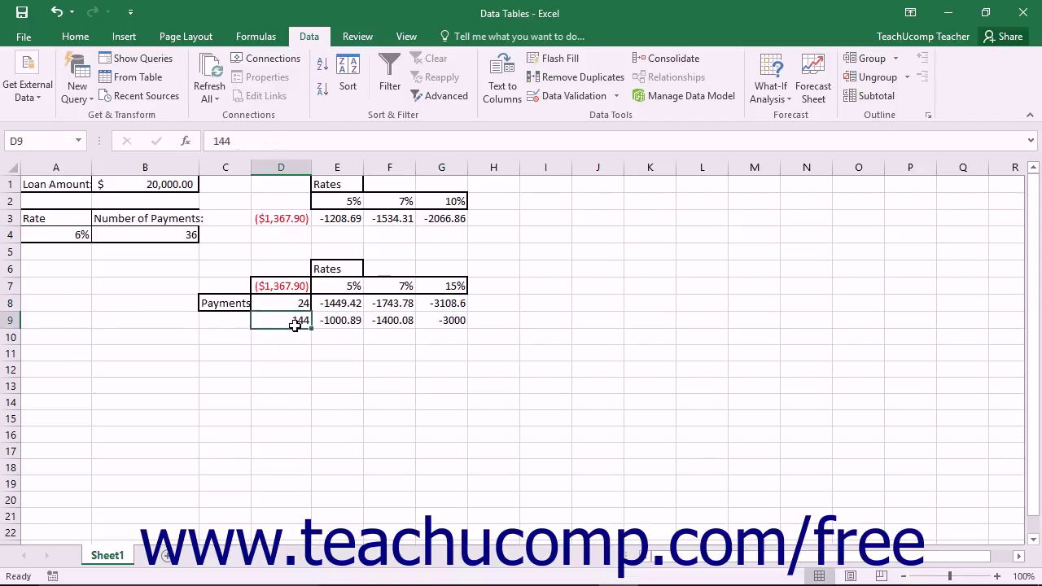
pyautogui.write('52')
pyautogui.press('Return')
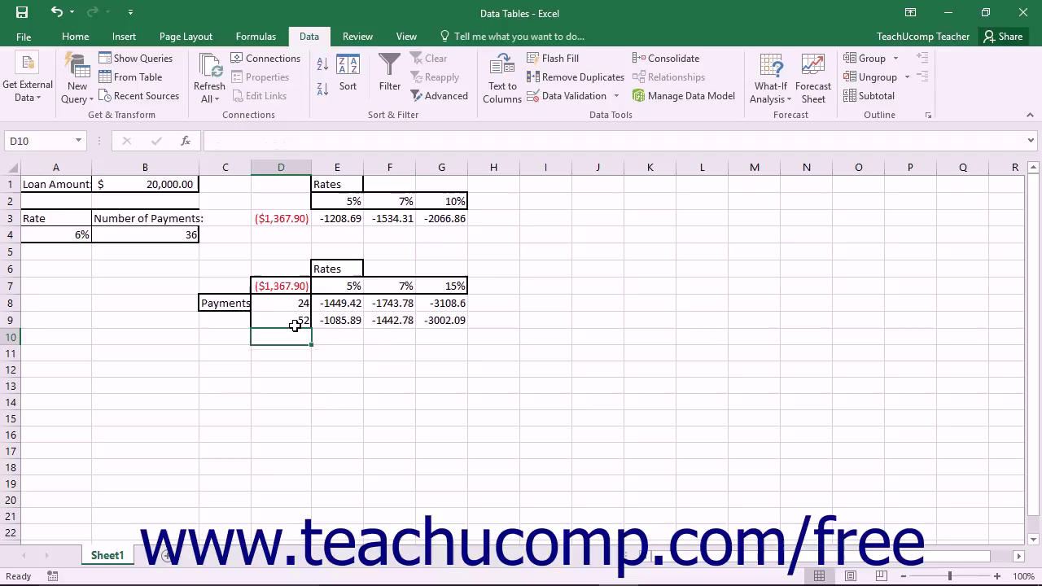